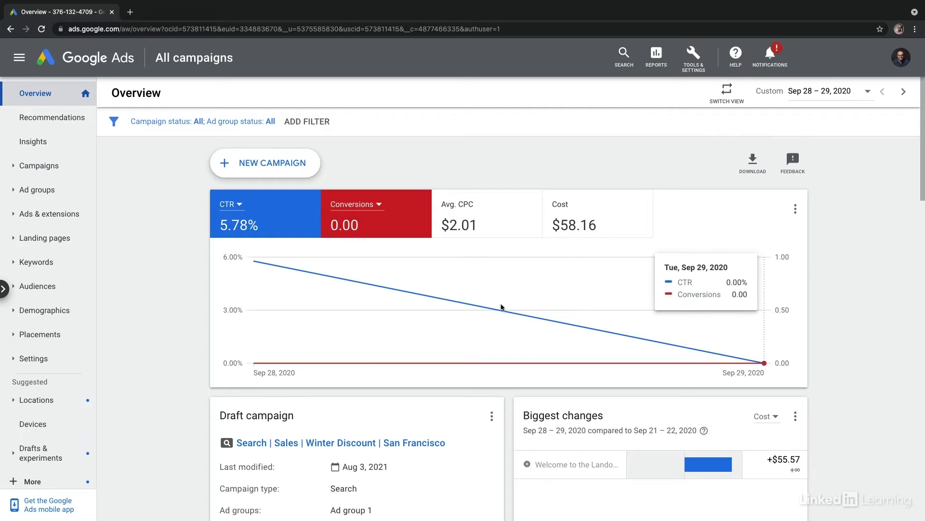
Resume the draft Search campaign at Keywords and ads and begin editing the Ad group 1 name
scroll(452, 333, down, 2)
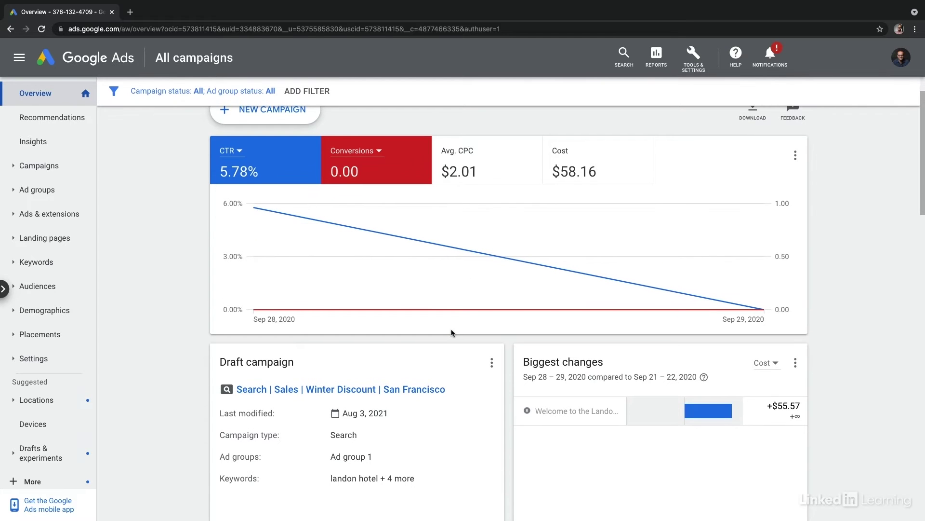
scroll(451, 332, down, 4)
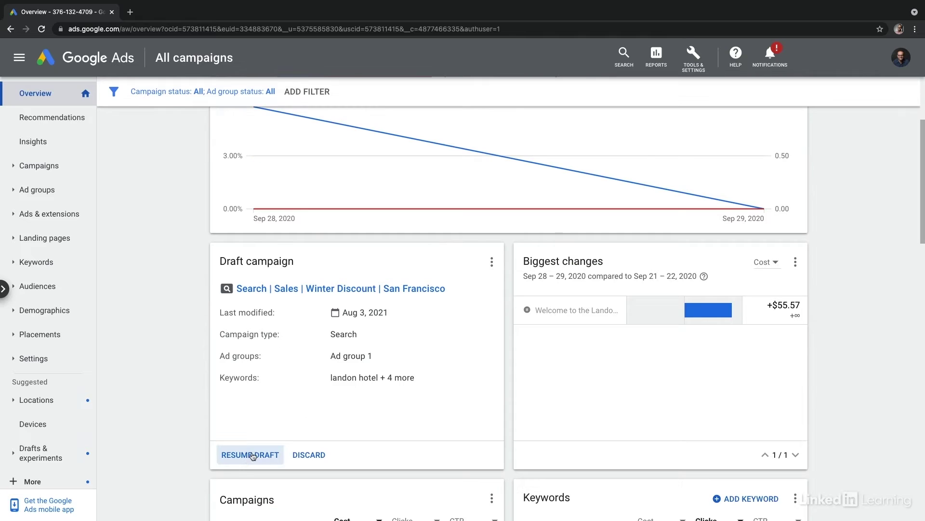
click(249, 459)
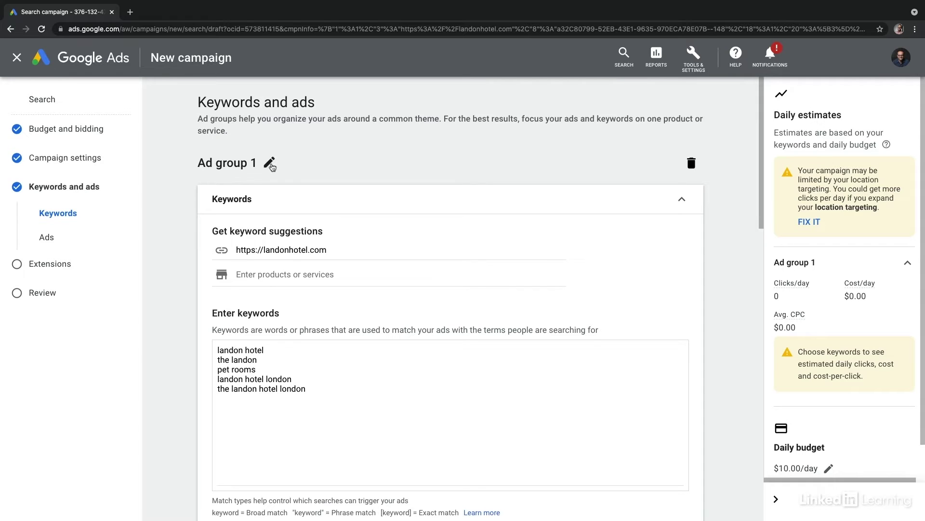
click(271, 163)
Replace 'Ad group 1' with 'Landon Hotel Winter Discount Offer | 25% Off | San Francisco | General Hotel'
drag(272, 164, 193, 171)
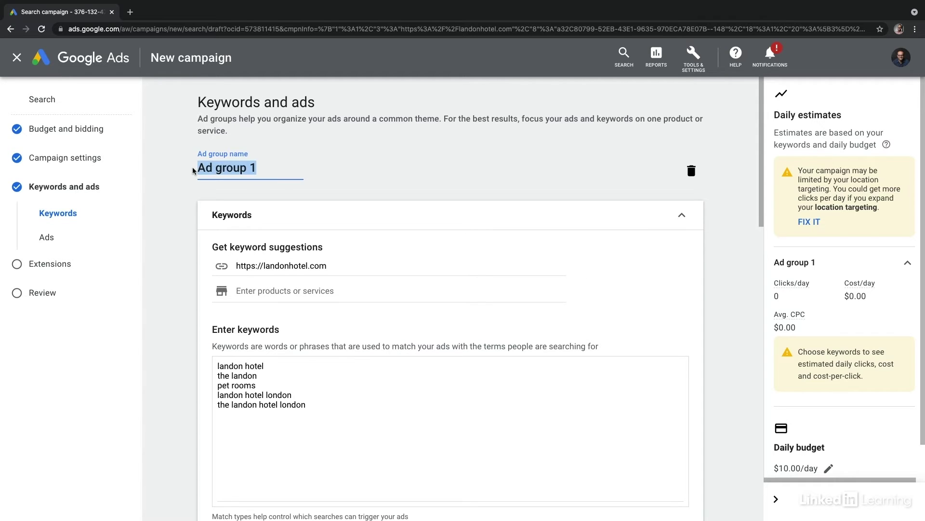
key(BackSpace)
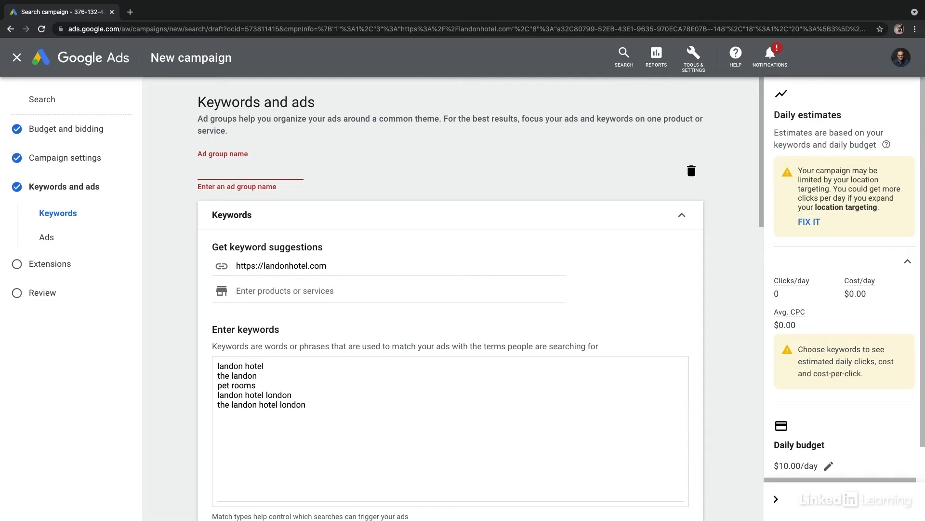
text(La)
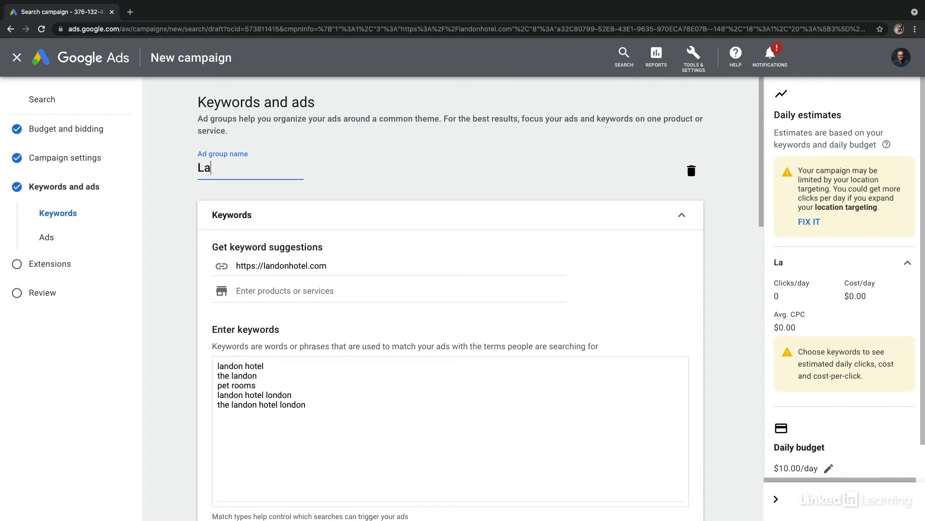
text(ndon Hotel)
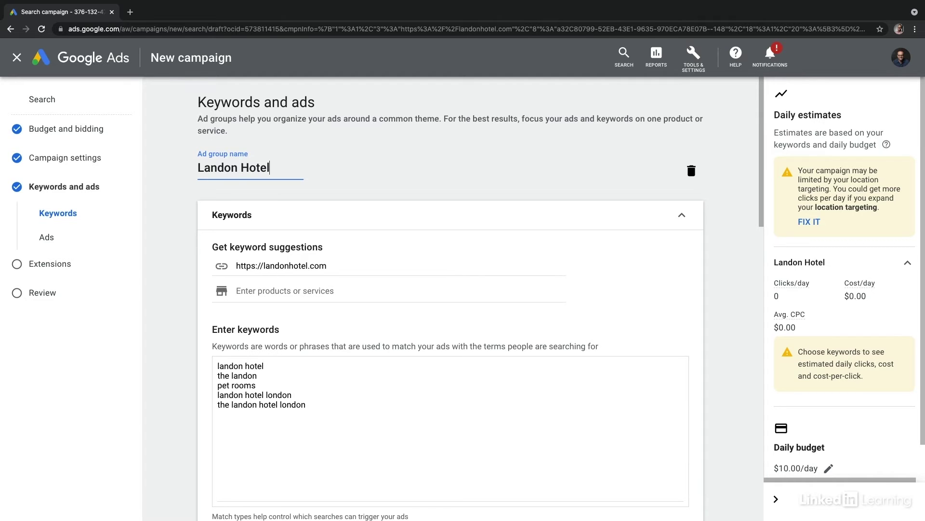
text( Winter )
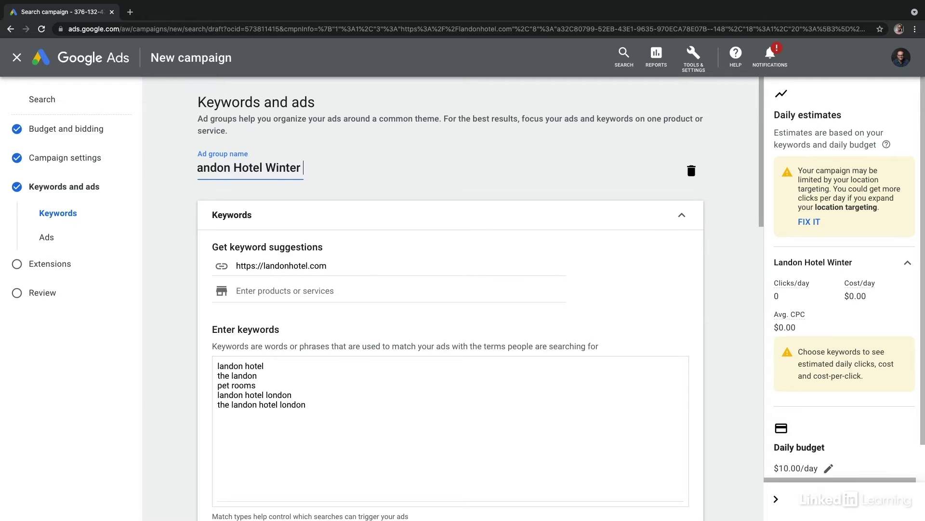
text(Discount Offer)
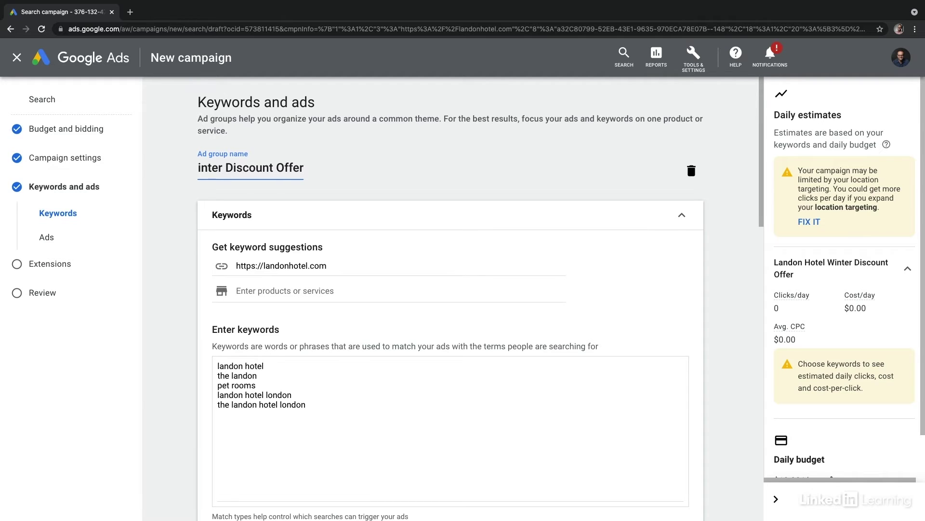
text( | )
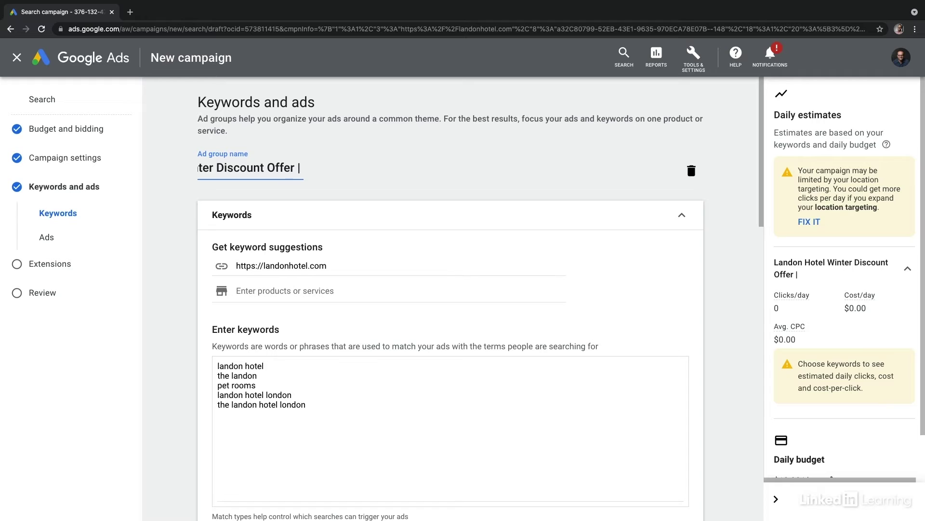
text(25% Off)
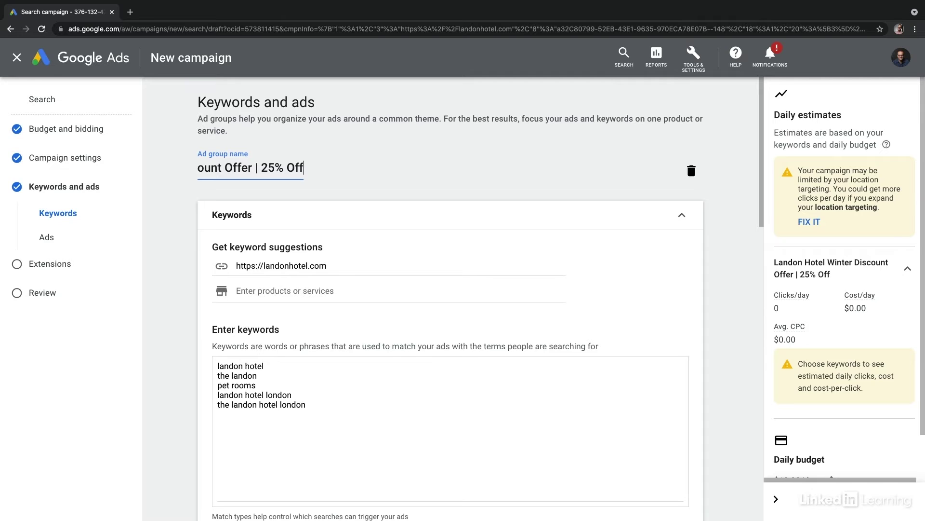
text(| San Fra)
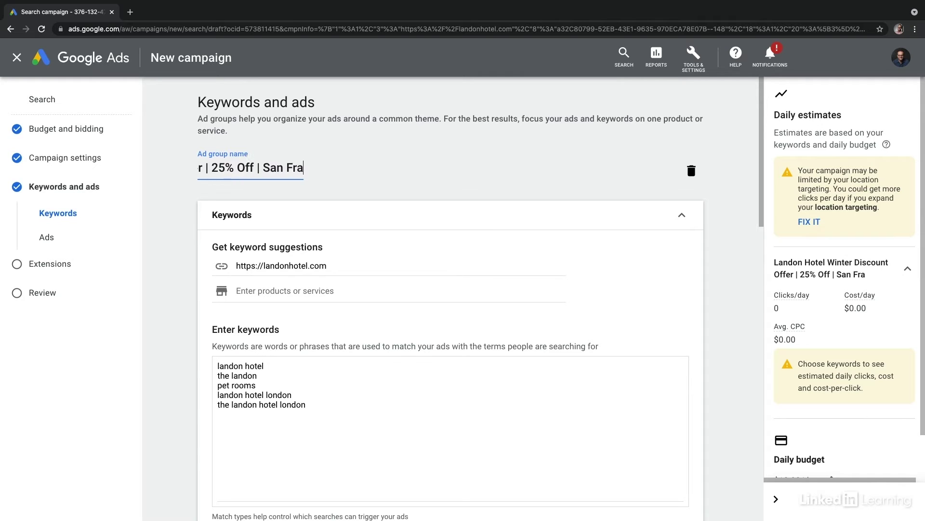
text(ncisco)
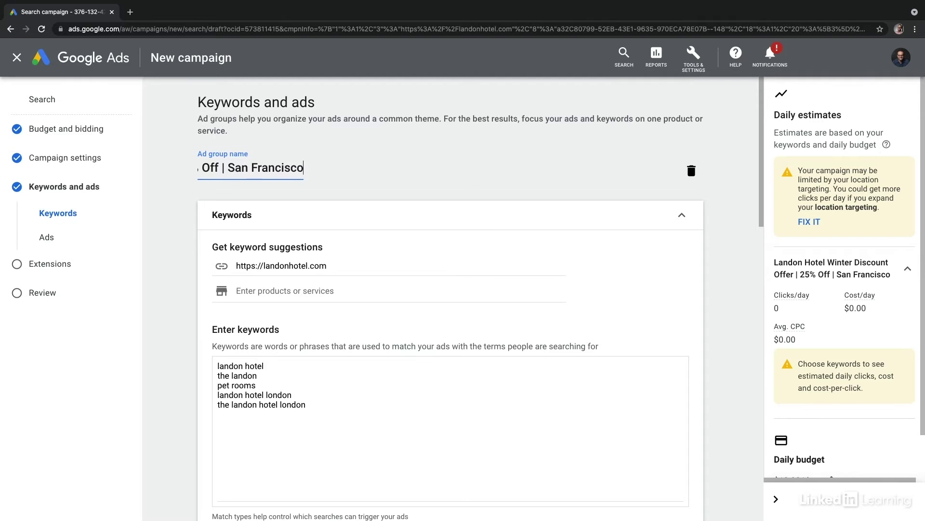
text( |)
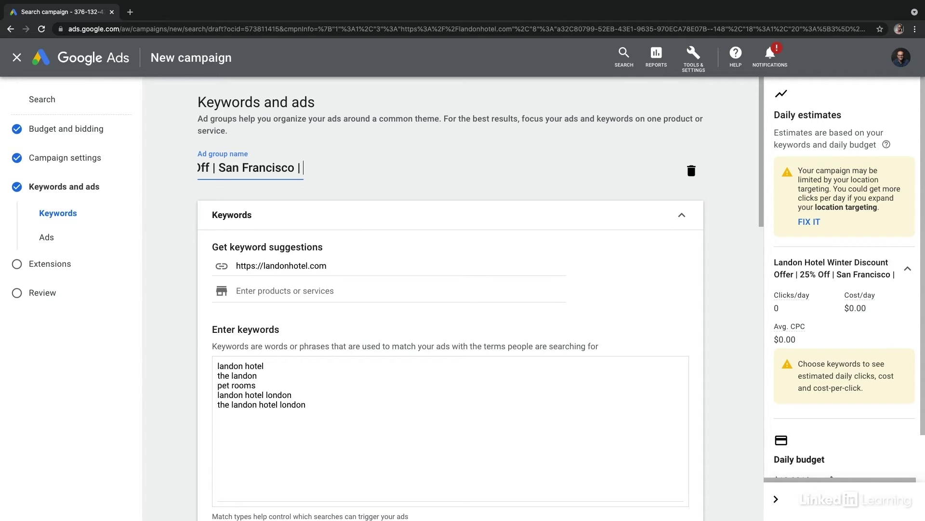
text(Gener)
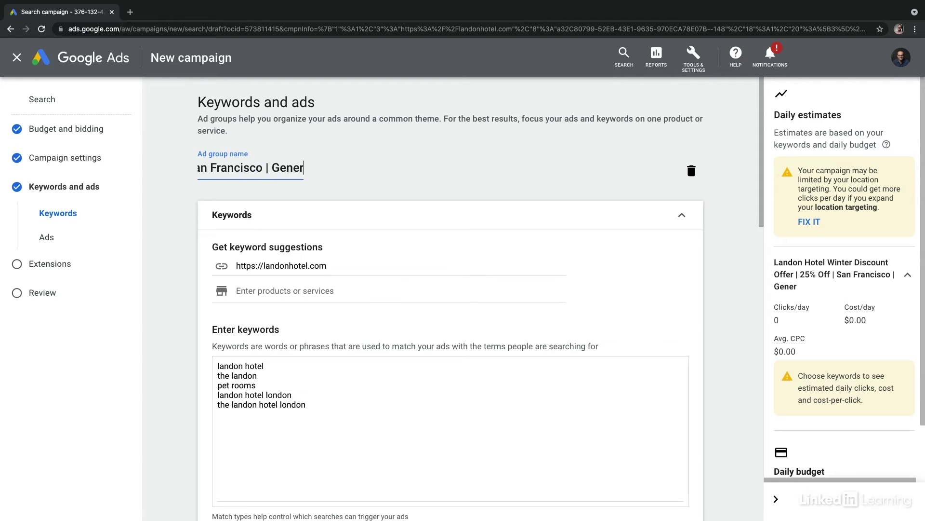
text(al Hotel)
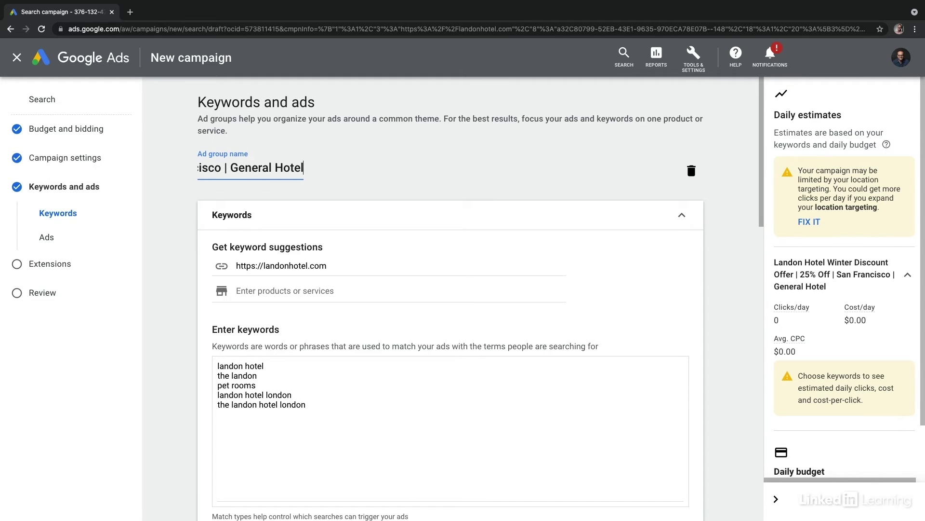
click(279, 225)
Delete the five existing keywords and enter 'san francisco hotel deals' instead
scroll(279, 225, down, 2)
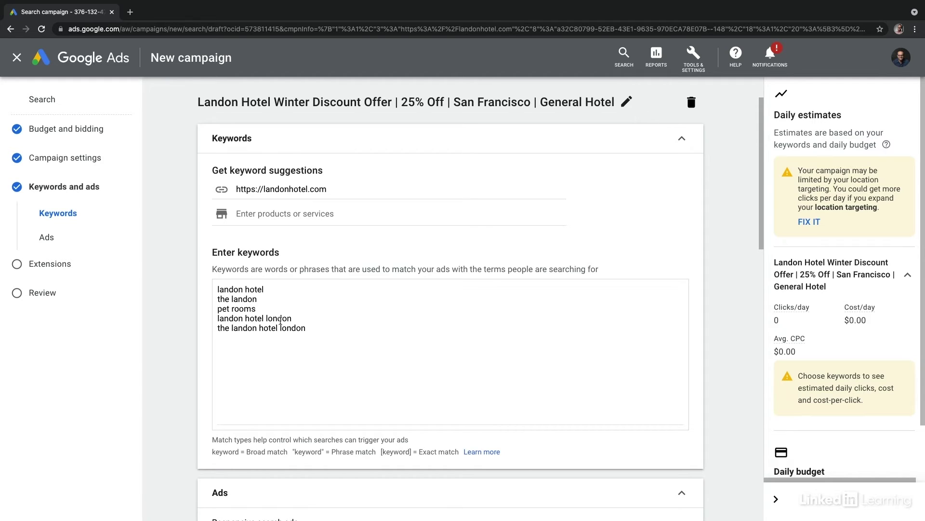
drag(317, 327, 206, 279)
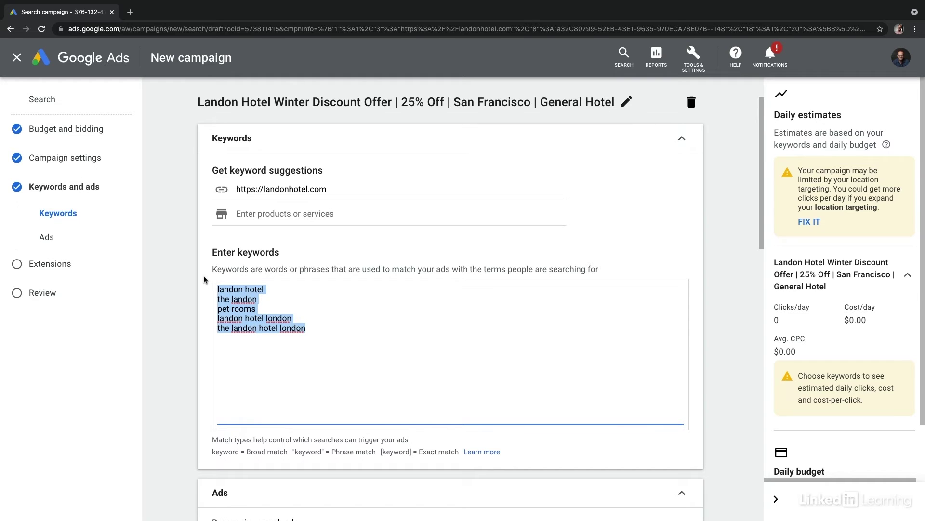
key(BackSpace)
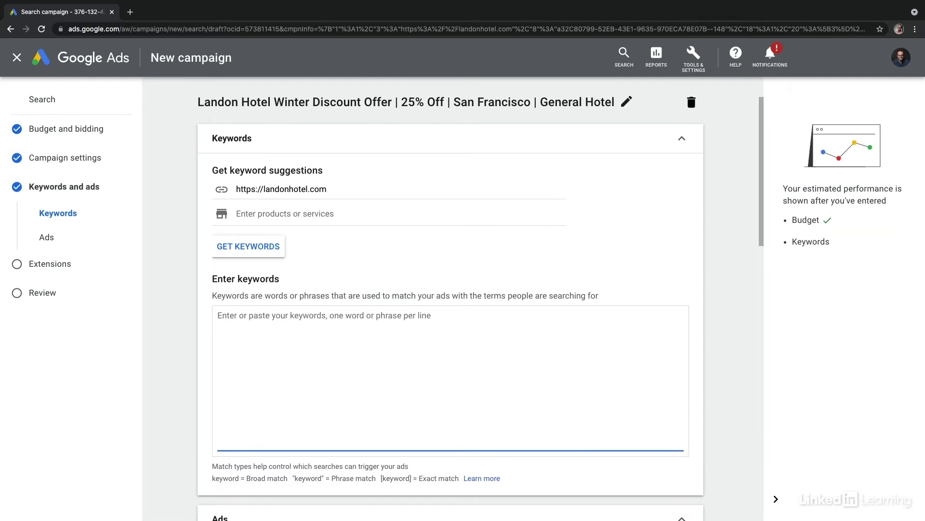
text(san)
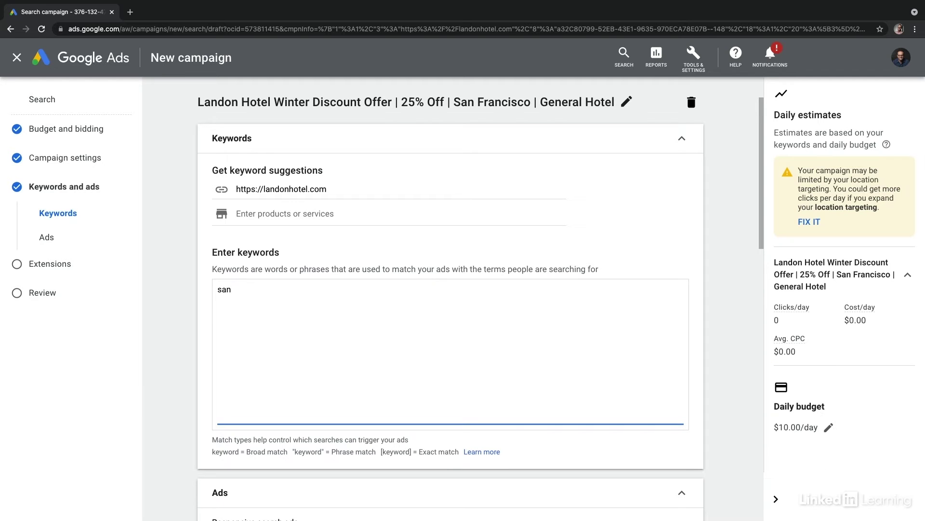
text( francisco hotel deals)
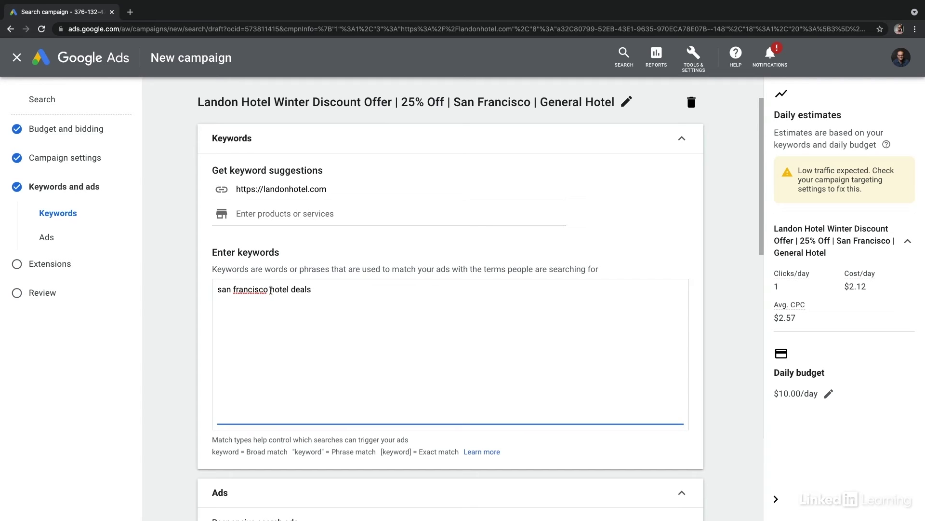
Trim the keyword to 'hotel deals' and add 'hotel deals near me' on a new line
drag(271, 290, 199, 283)
key(BackSpace)
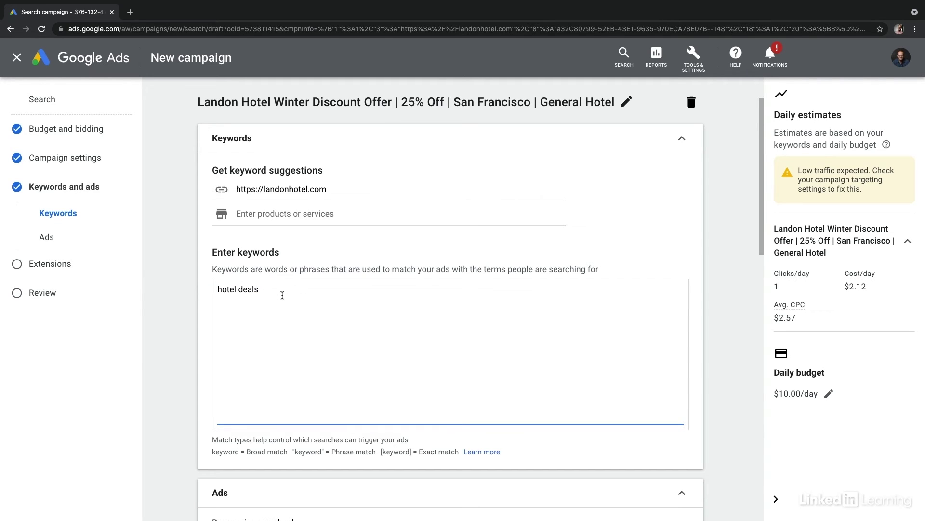
key(Return)
text(hotel deals )
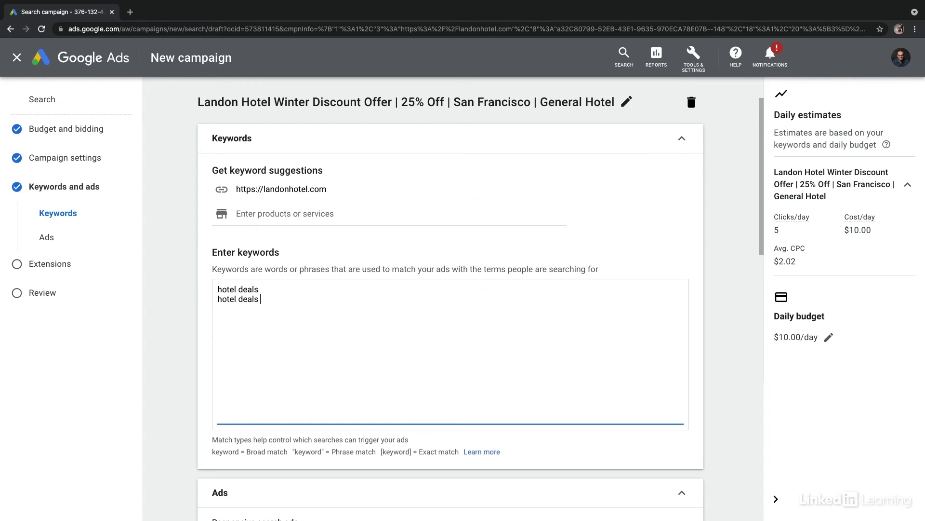
text(near me)
click(342, 212)
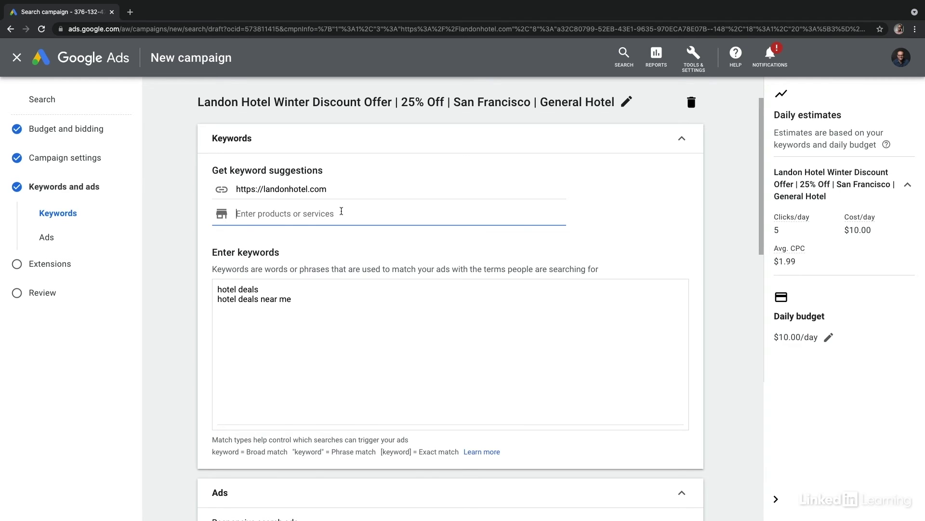
text(hotel)
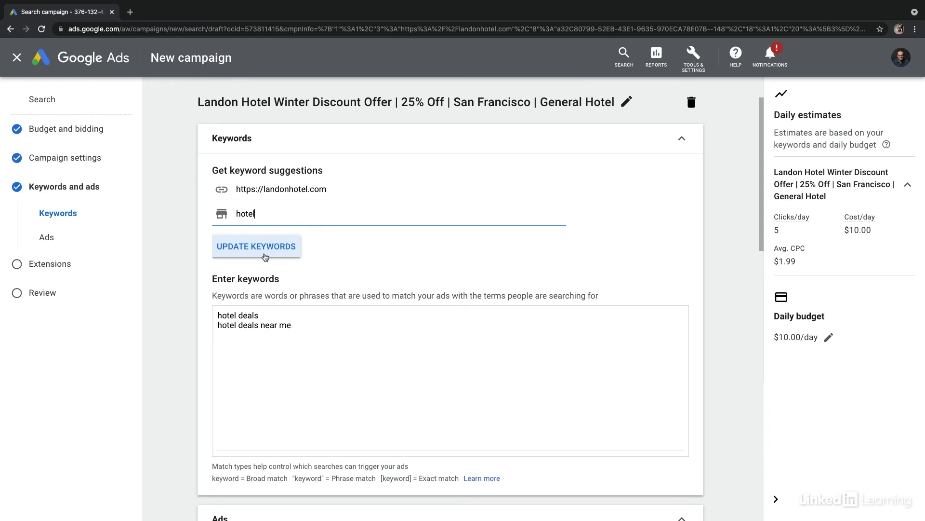
click(264, 253)
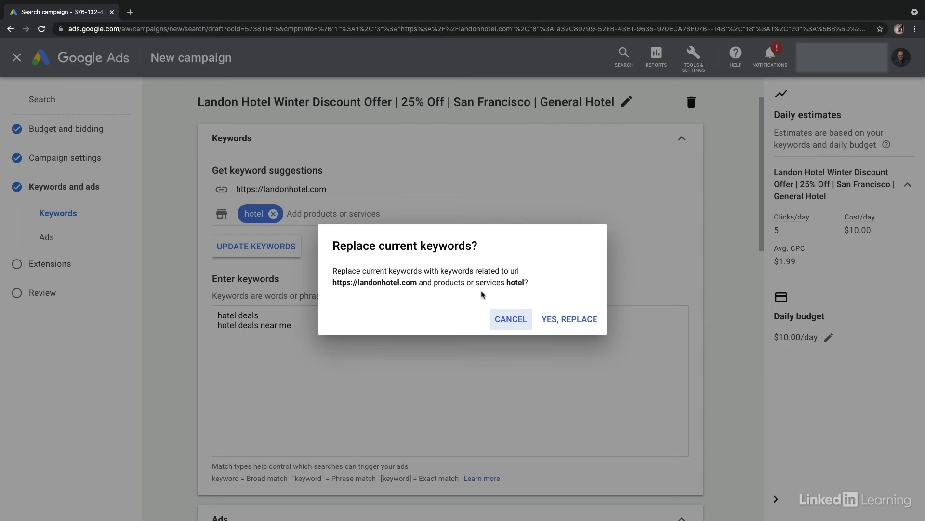
click(517, 323)
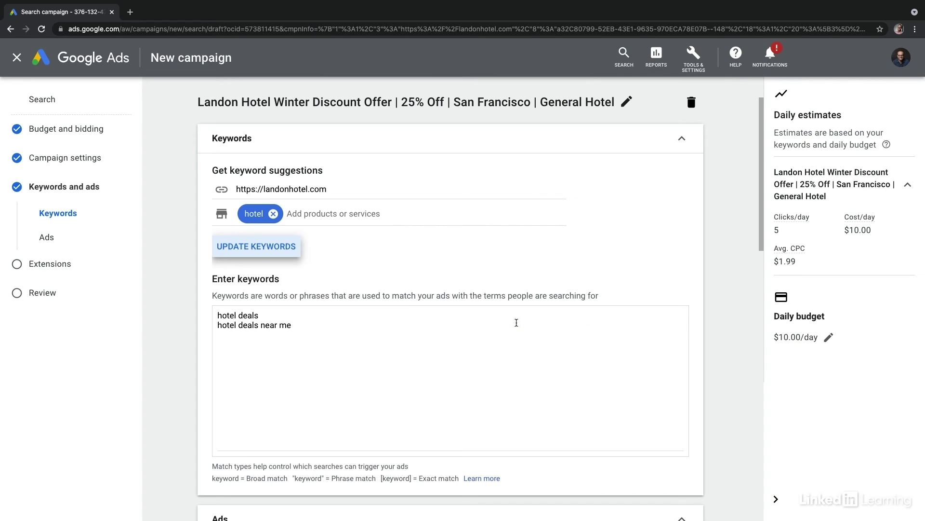
click(273, 213)
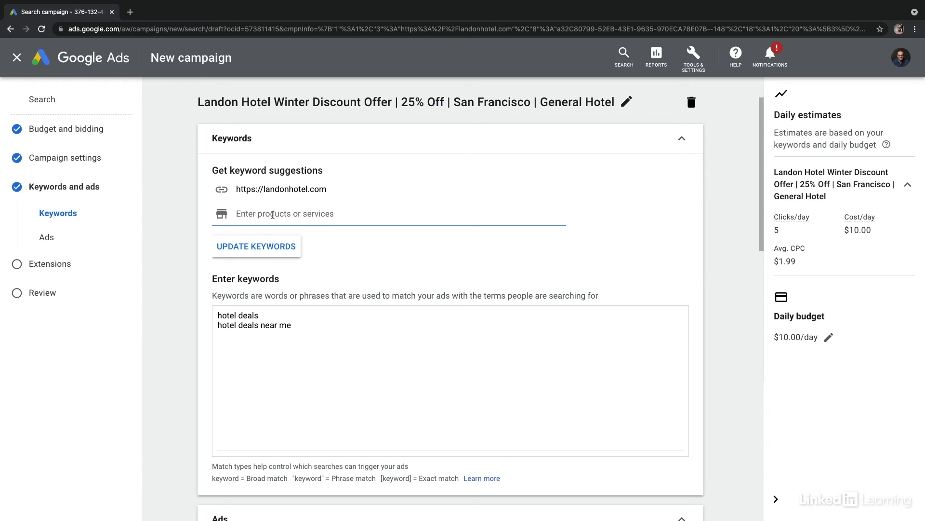
click(265, 336)
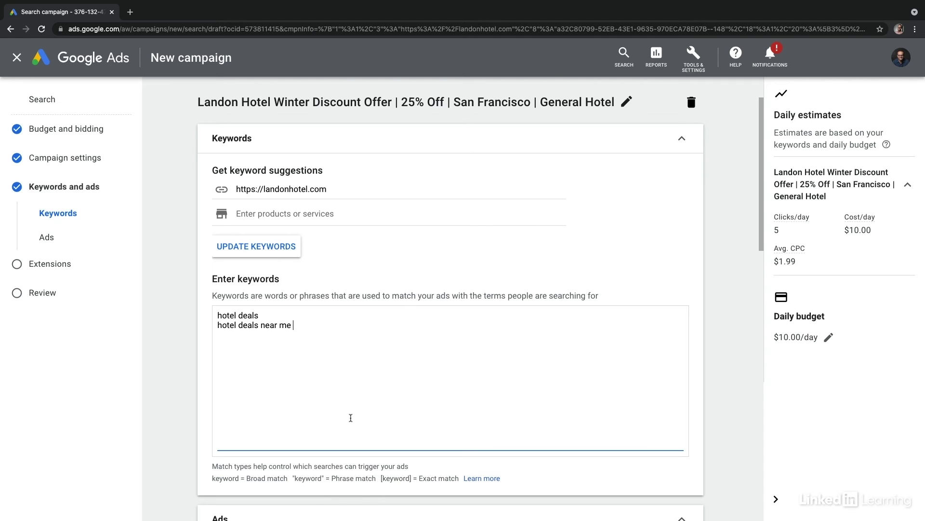
Wrap 'hotel deals' in brackets as exact match [hotel deals], keeping 'hotel deals near me' broad
click(220, 315)
text(")
key(BackSpace)
text([)
click(266, 315)
text(])
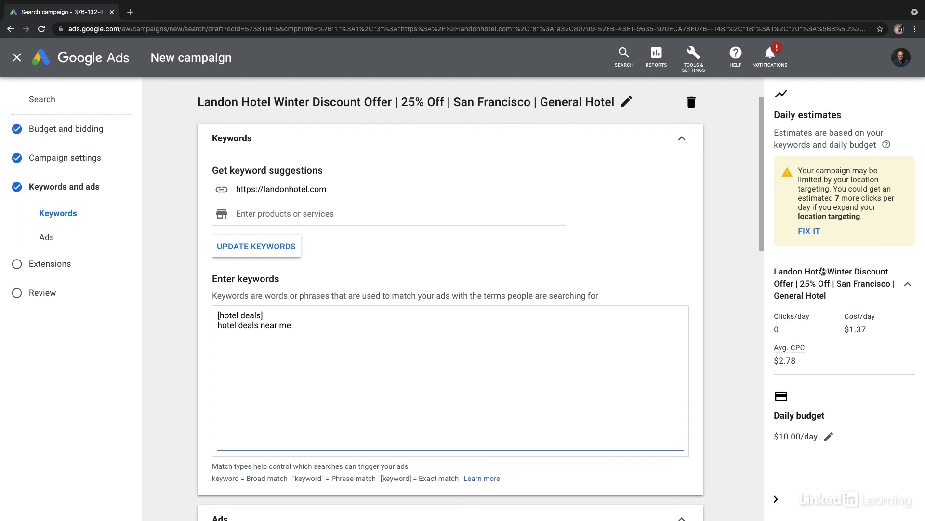
scroll(681, 317, down, 3)
scroll(681, 316, up, 3)
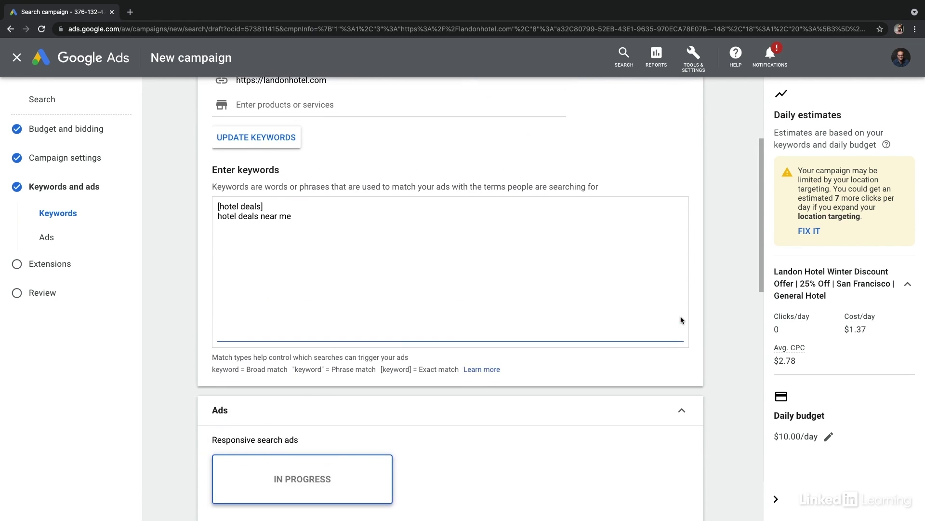
scroll(681, 316, up, 2)
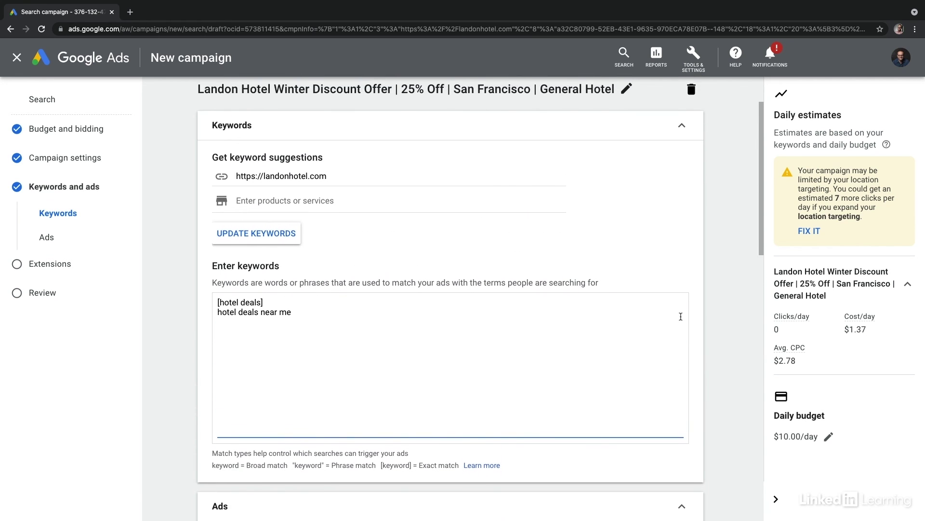
scroll(681, 317, down, 4)
scroll(680, 317, down, 4)
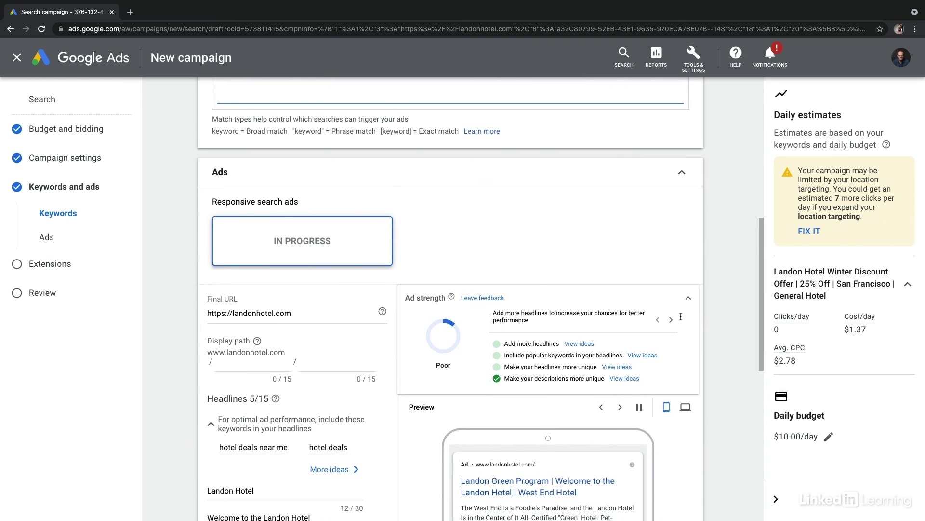
scroll(681, 319, down, 1)
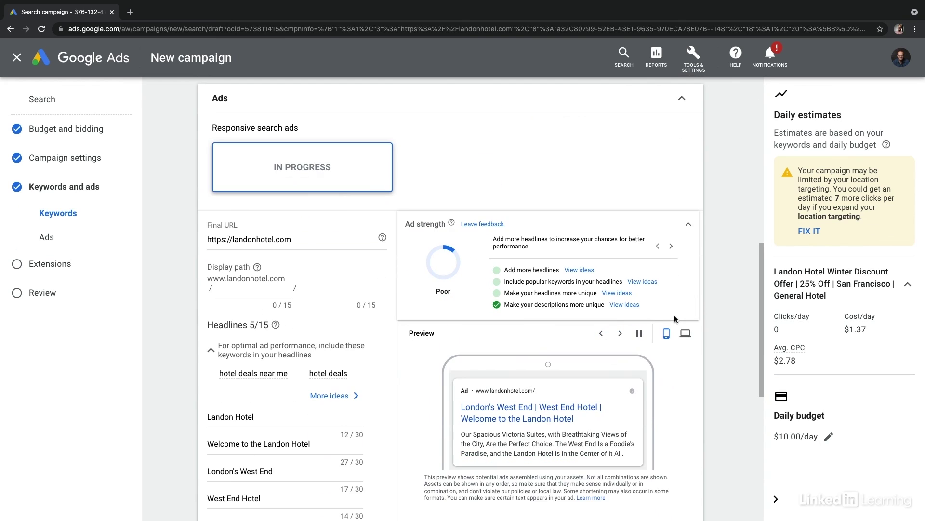